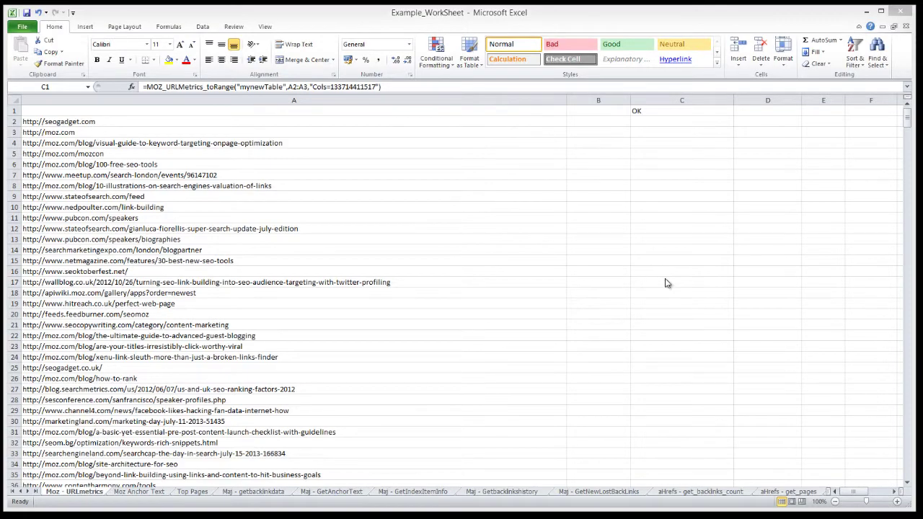
Step: Examine the MOZ_URLMetrics function name at the start of the formula in cell C1
left_click(657, 112)
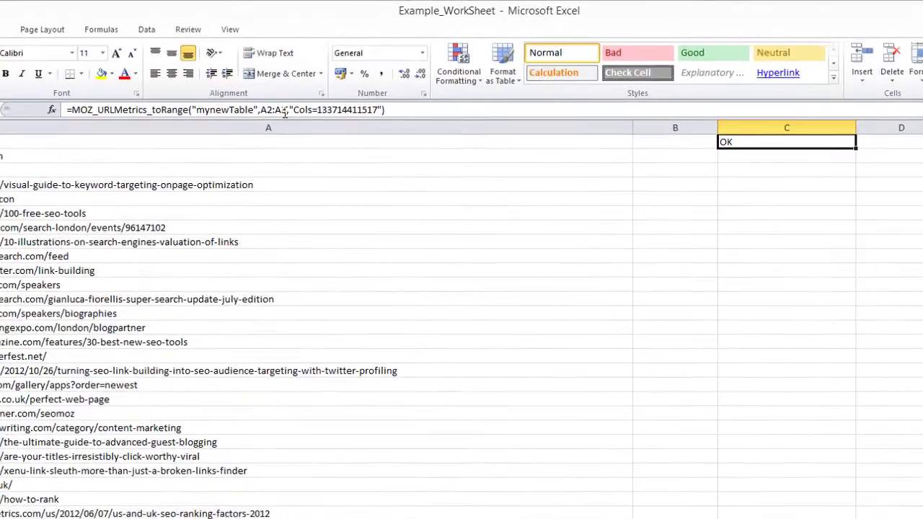
left_click(393, 86)
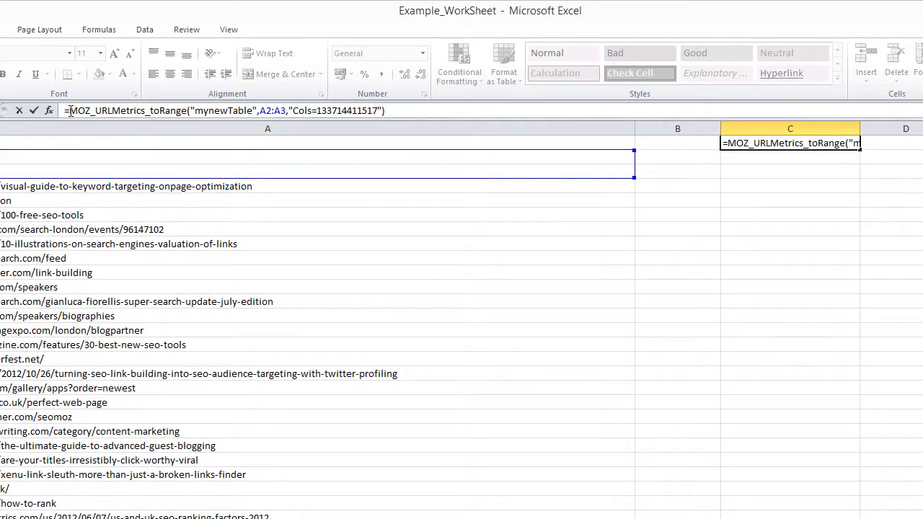
left_click_drag(69, 110, 145, 110)
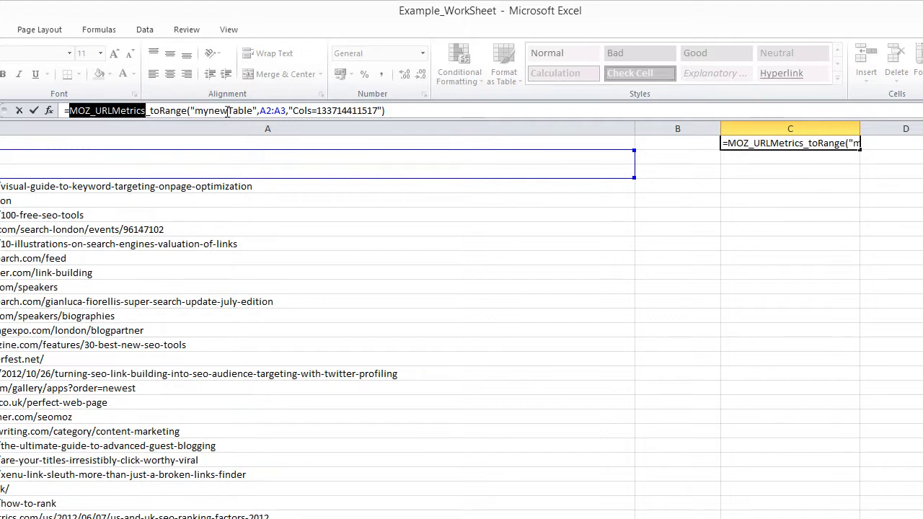
left_click(391, 111)
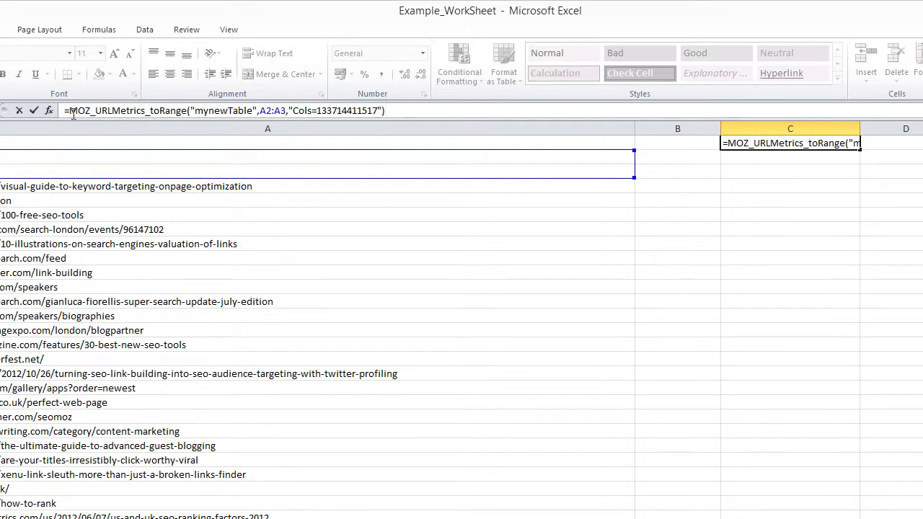
left_click_drag(65, 112, 147, 111)
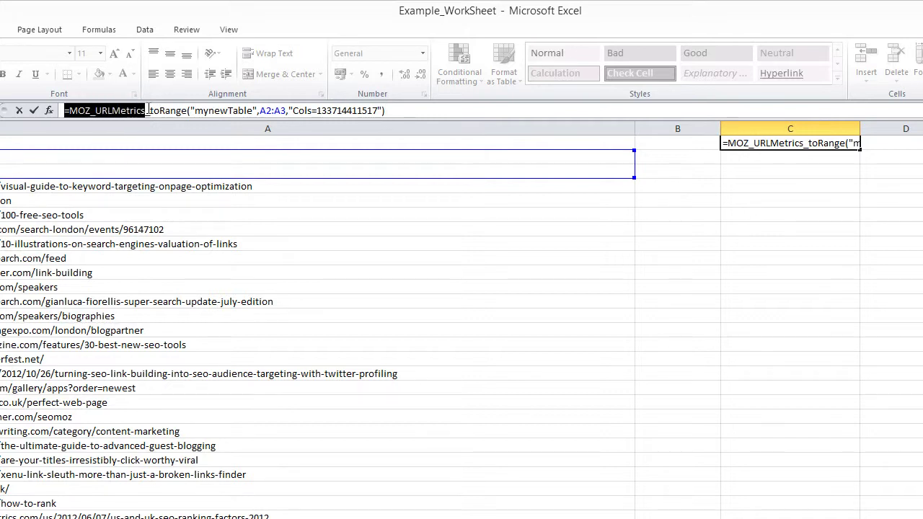
left_click(153, 111)
mouse_move(140, 111)
left_mouse_down()
mouse_move(187, 112)
mouse_move(145, 113)
left_mouse_up()
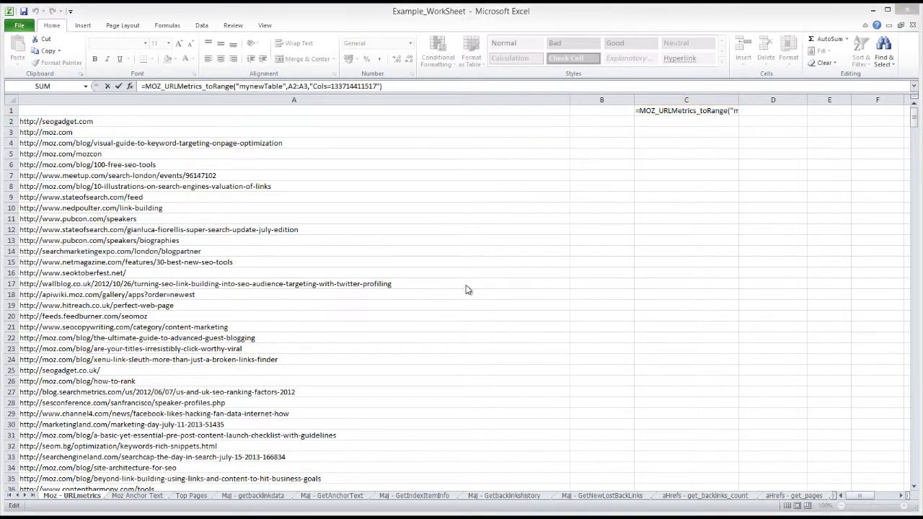
Step: Examine the _toRange suffix and the table name, URL range and Cols arguments of the formula in C1
left_click(250, 88)
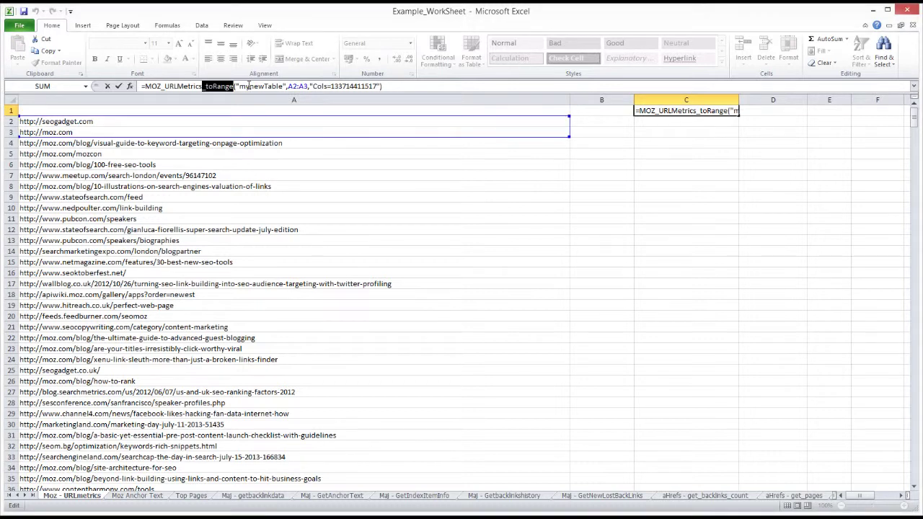
left_click_drag(204, 86, 286, 86)
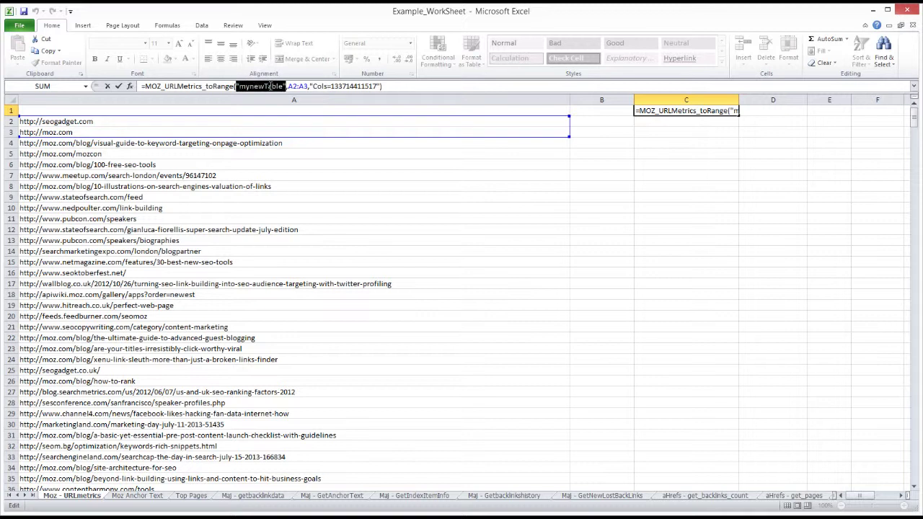
left_click_drag(288, 86, 309, 86)
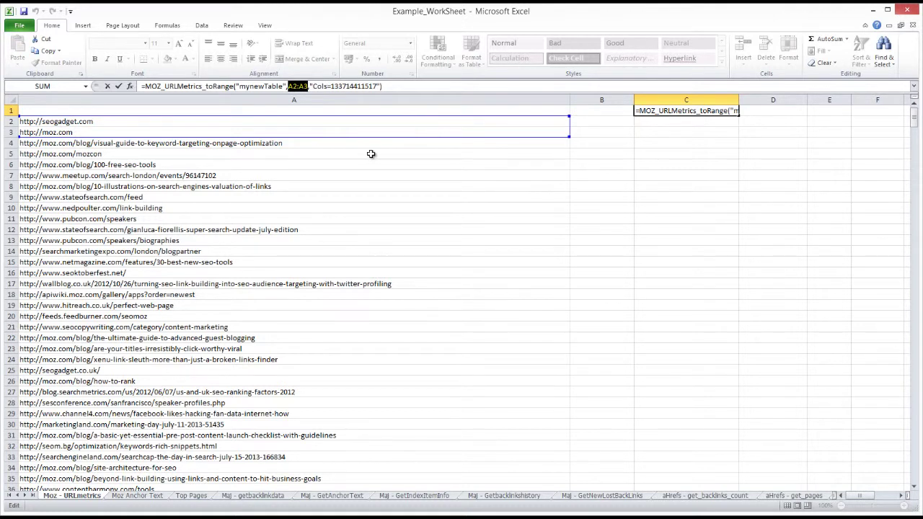
left_click(313, 86)
left_click_drag(313, 85, 369, 86)
left_click(369, 86)
left_click_drag(332, 86, 377, 85)
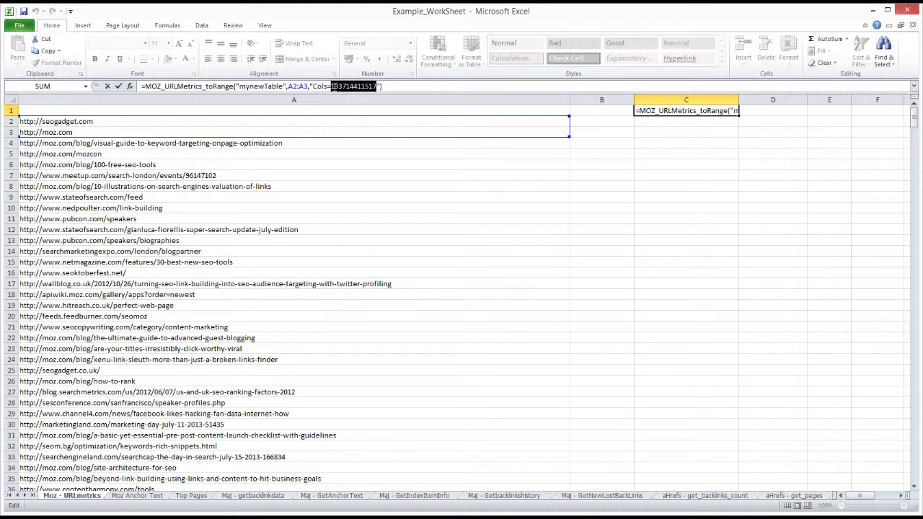
left_click(350, 86)
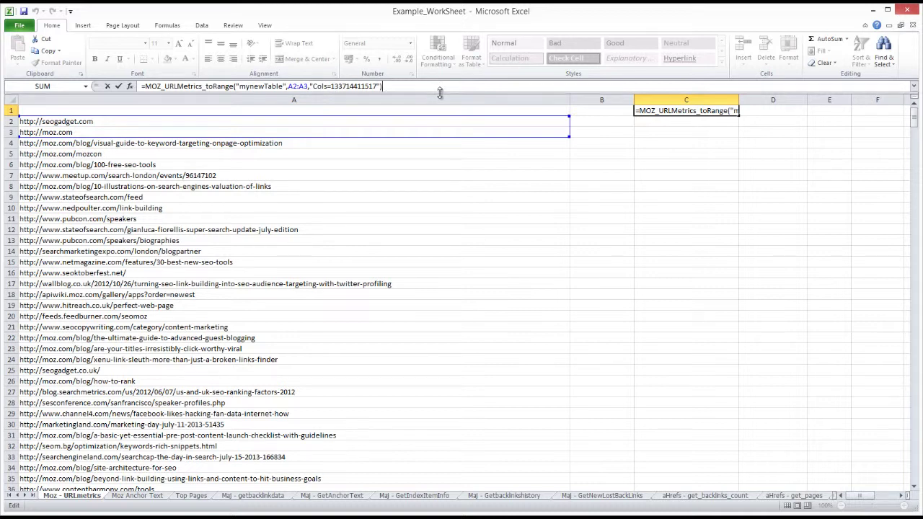
Step: Replace the URL range argument in C1's MOZ_URLMetrics_toRange formula with the single cell A2
left_click(306, 86)
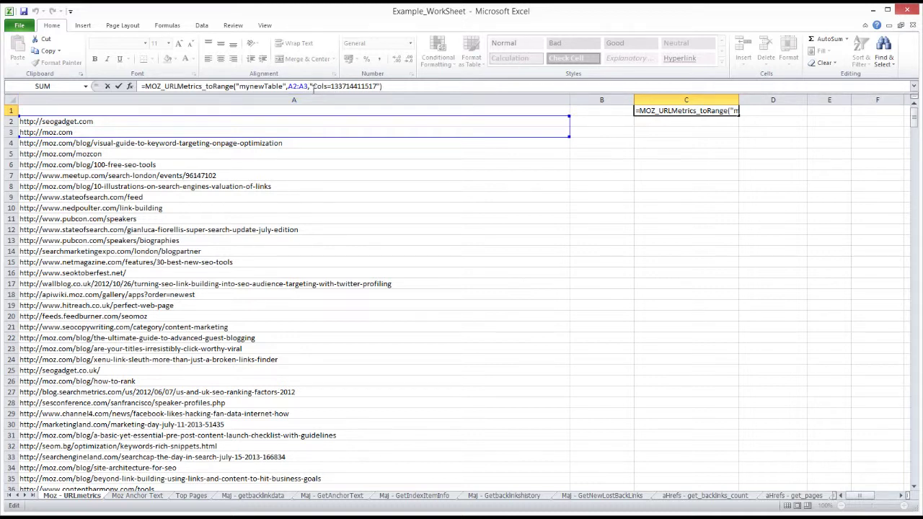
key("Right")
key("BackSpace")
key("BackSpace")
key("BackSpace")
key("BackSpace")
key("BackSpace")
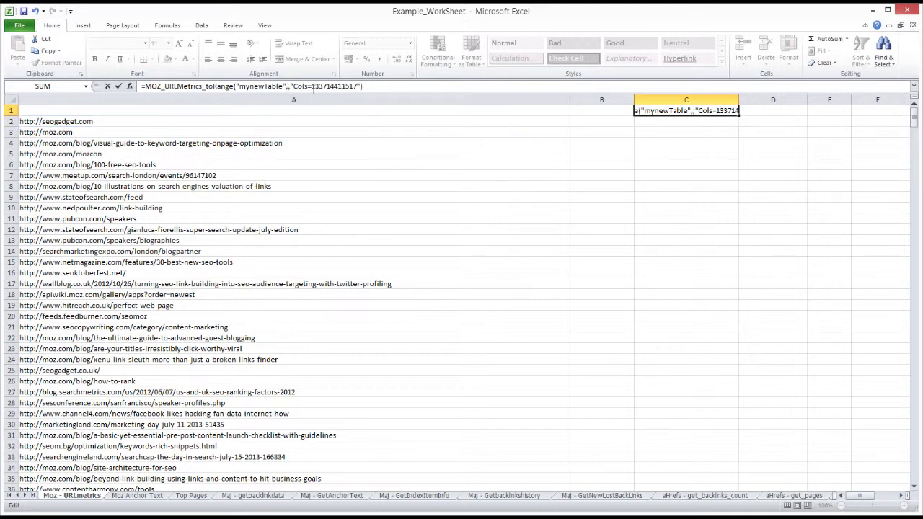
left_click(126, 120)
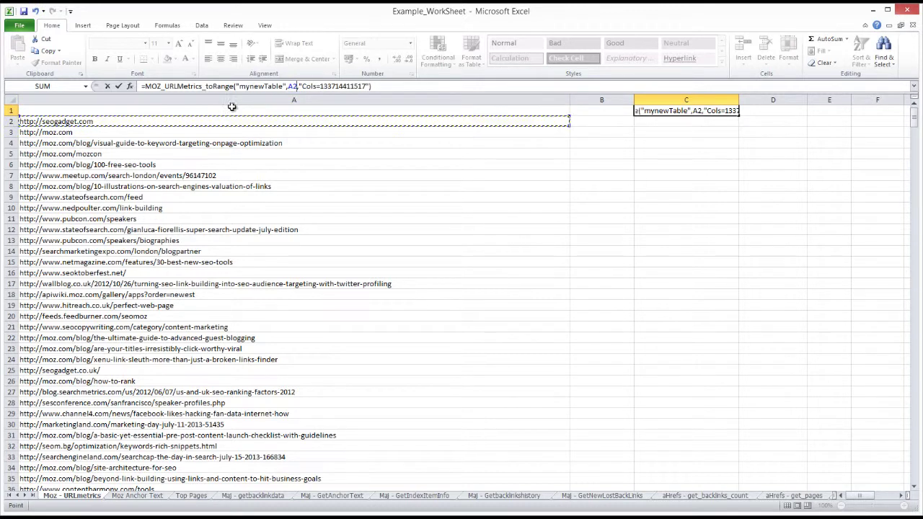
left_click(401, 85)
key("Return")
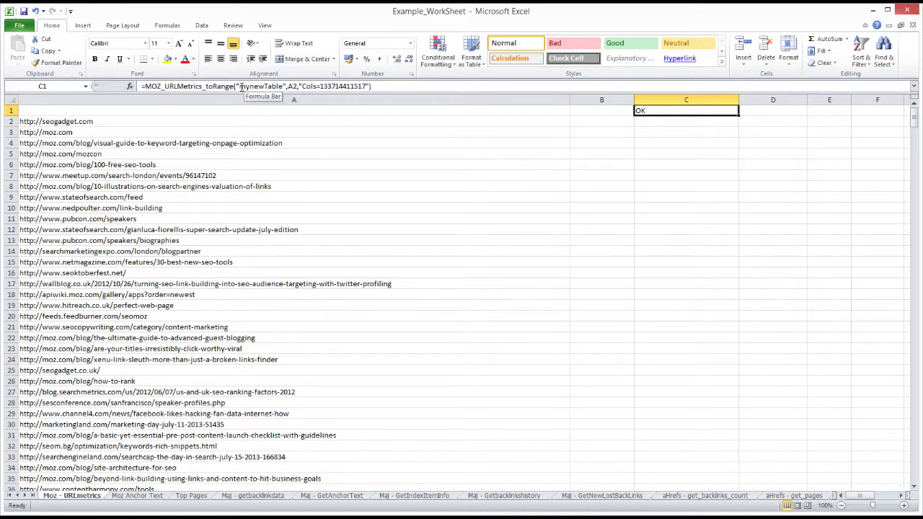
Step: Create a table at cell C4 and name it mynewTable, matching the table name in C1's formula
left_click_drag(239, 86, 284, 86)
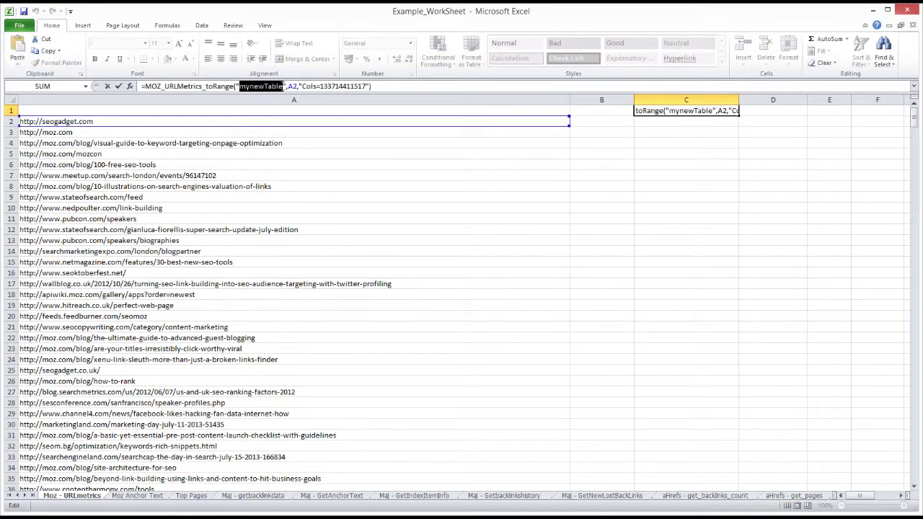
key("Escape")
left_click(678, 144)
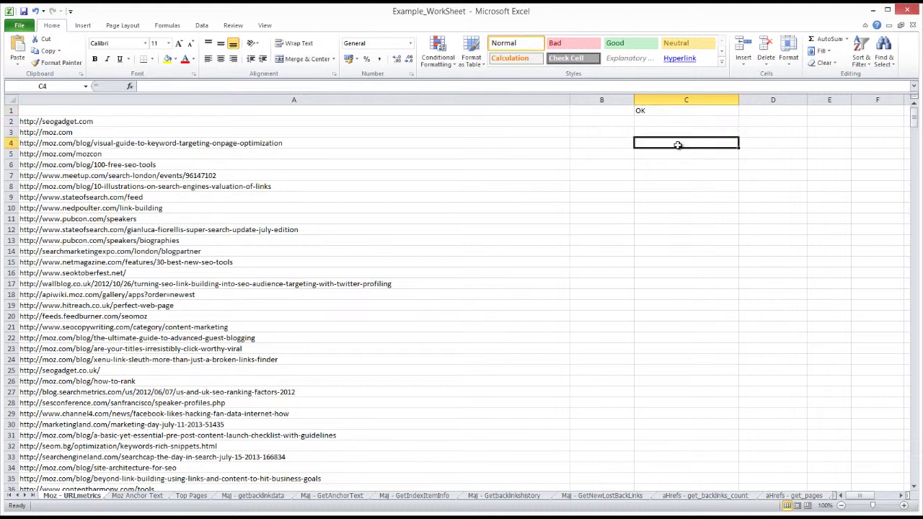
key("ctrl+t")
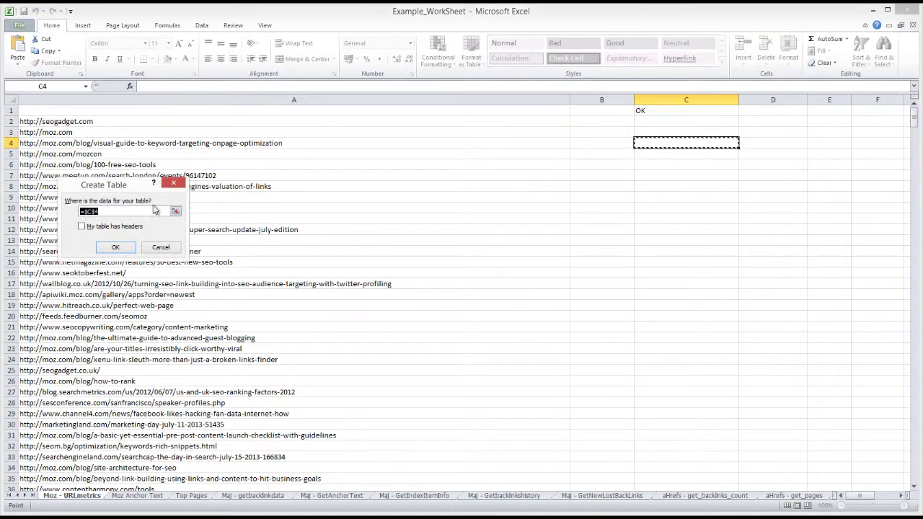
left_click(115, 248)
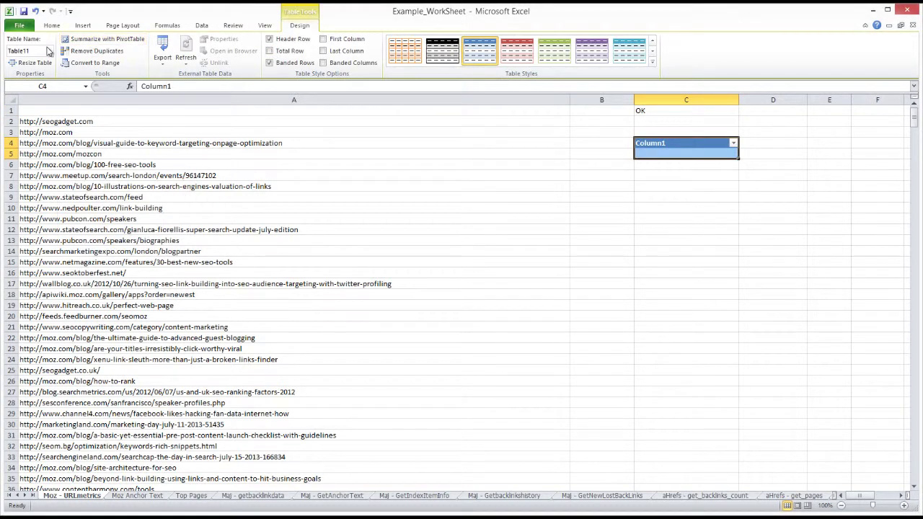
left_click(37, 50)
type("mynewTable")
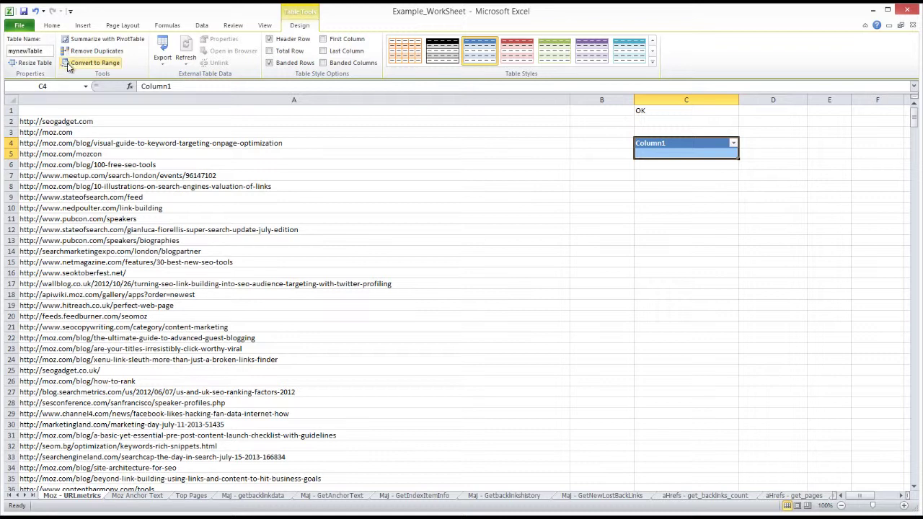
Step: Re-run the MOZ_URLMetrics_toRange formula in C1 to load the URL metrics into mynewTable
left_click(645, 111)
left_click(391, 87)
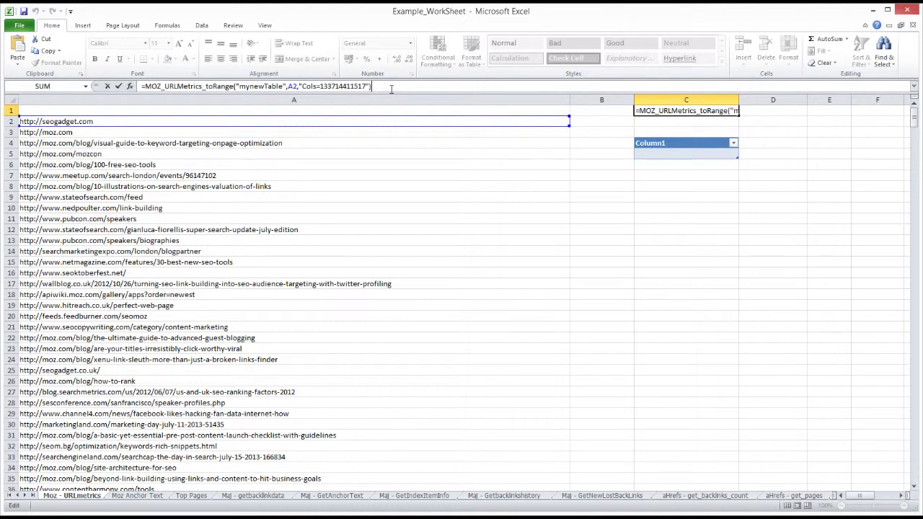
key("Return")
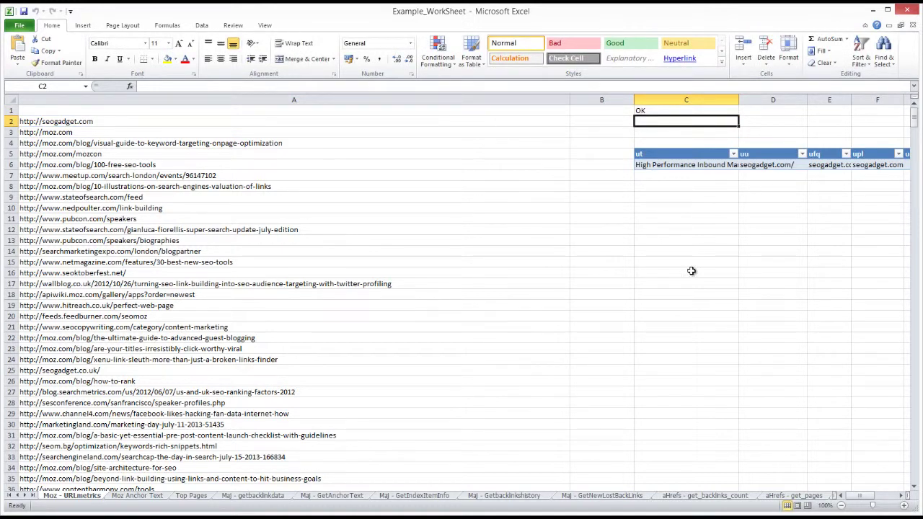
Step: Review the returned metric columns along mynewTable's header row, from ut towards the last columns
left_click(900, 496)
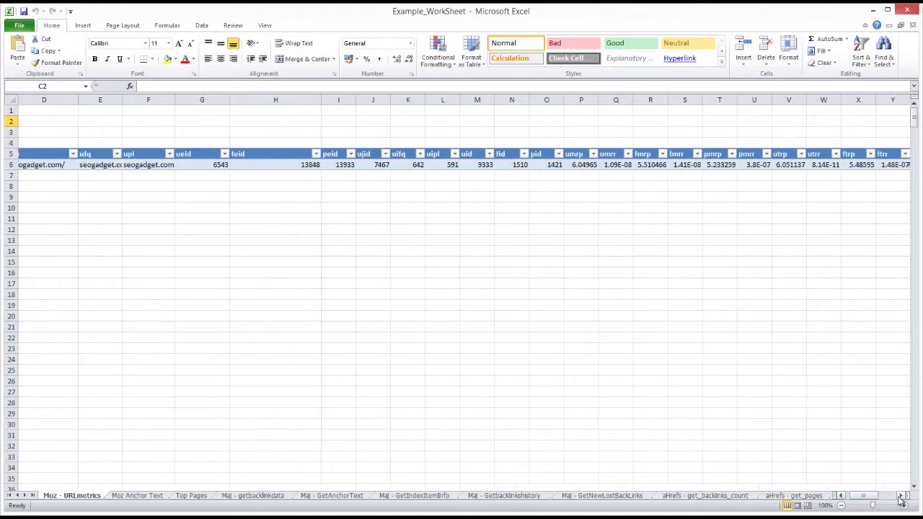
left_click_drag(876, 497, 865, 498)
left_click(674, 154)
key("Right")
key("Right")
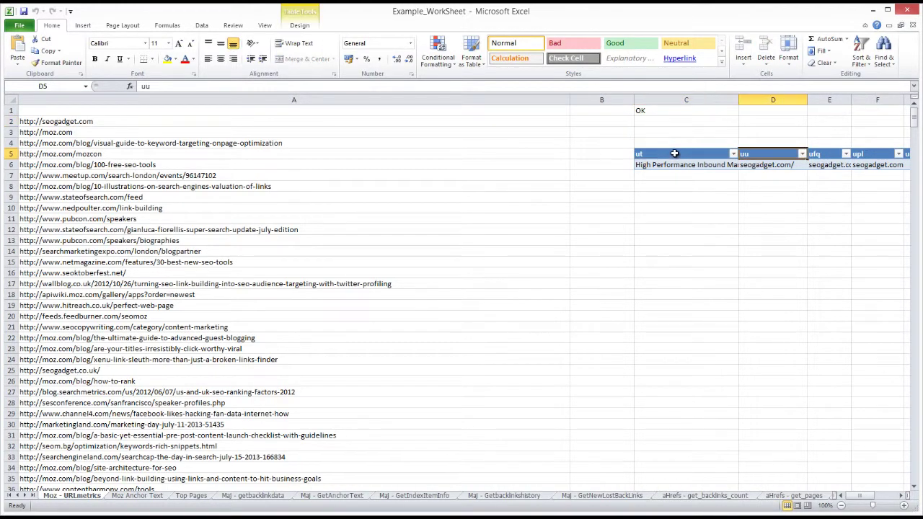
key("Right")
key("Right")
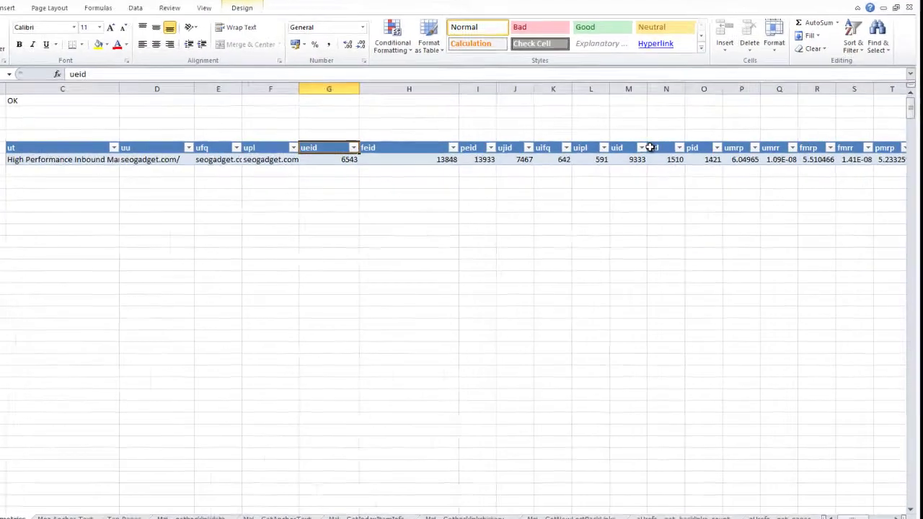
key("Right")
key("Right")
key("Right")
key("Right")
key("Right")
key("Right")
key("Right")
key("Right")
key("Right")
key("Right")
key("Right")
key("Right")
key("Right")
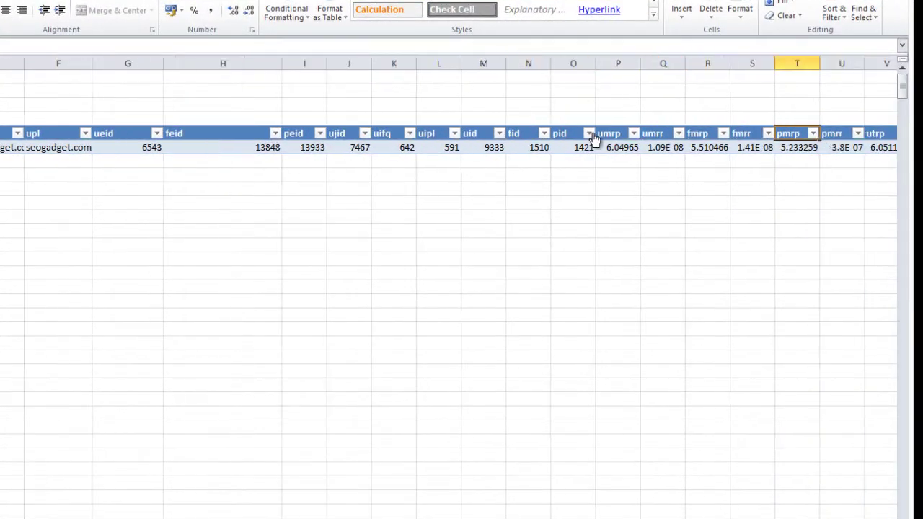
key("Right")
key("Right")
key("Right")
key("Right")
key("Right")
key("Right")
key("Right")
key("Right")
key("Right")
key("Right")
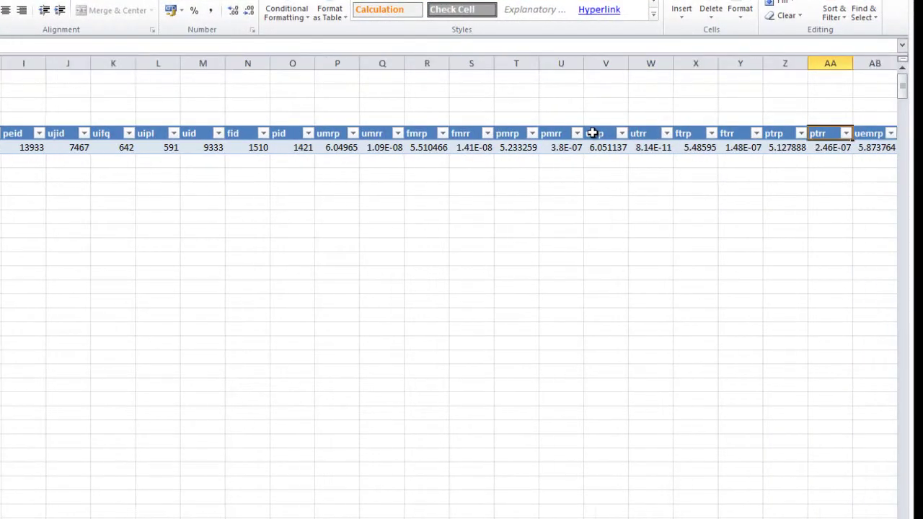
key("Right")
key("Right")
key("Right")
key("Right")
key("Right")
key("Right")
key("Left")
key("Left")
key("Left")
key("Left")
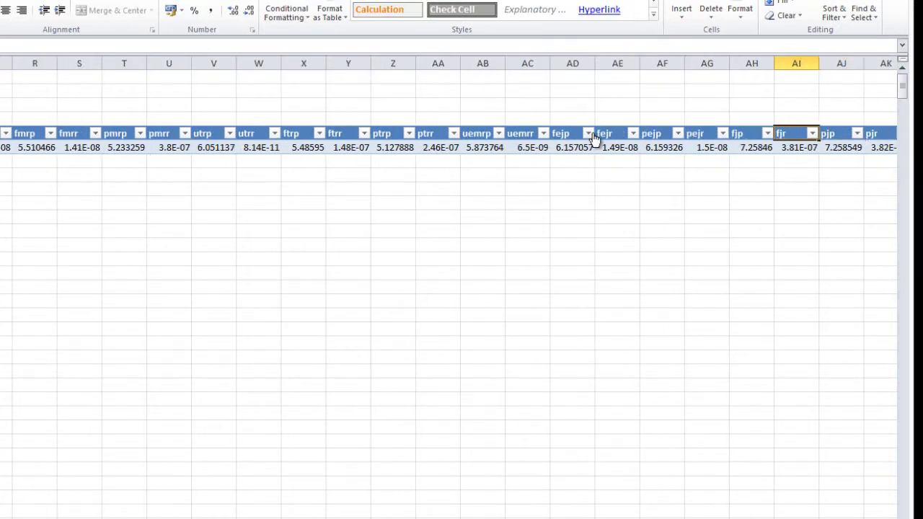
key("Left")
key("Left")
key("Left")
key("Left")
key("Left")
key("Left")
key("Left")
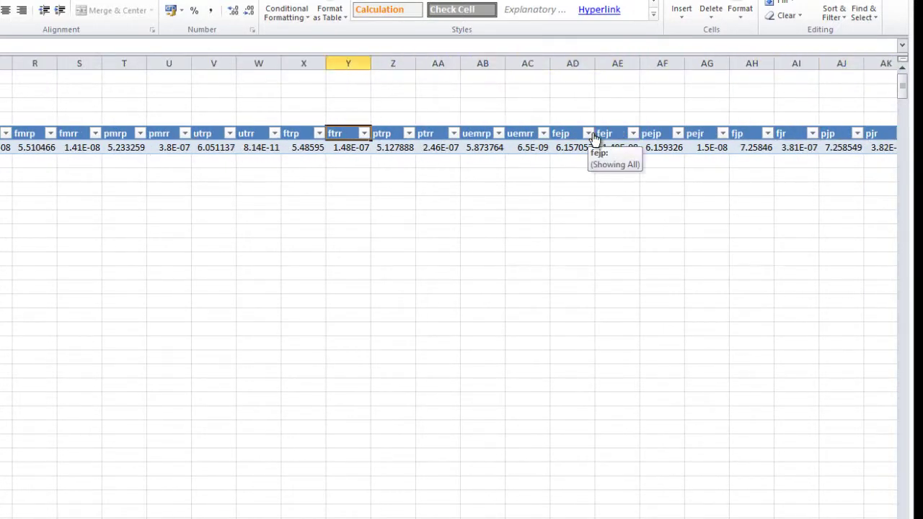
key("Right")
key("Right")
key("Right")
key("Right")
key("Right")
key("Right")
key("Right")
key("Right")
key("Right")
key("Right")
key("Right")
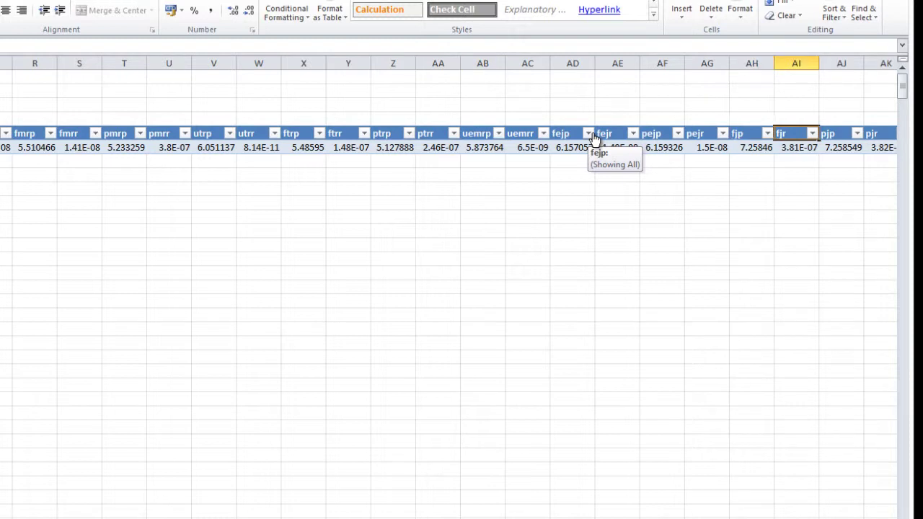
key("Right")
key("Right")
key("Right")
key("Right")
key("Right")
key("Right")
key("Right")
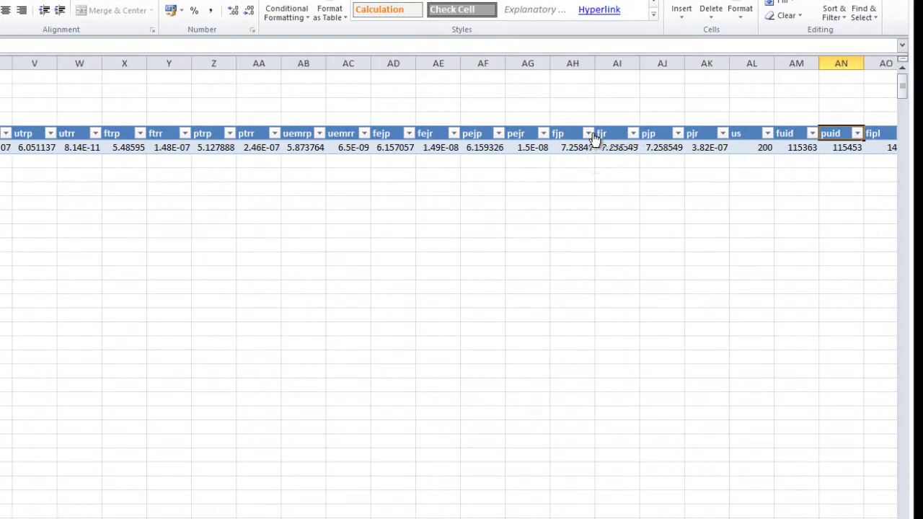
Step: Inspect the pda, upa, fipl and puid headers at the end of the table
key("Left")
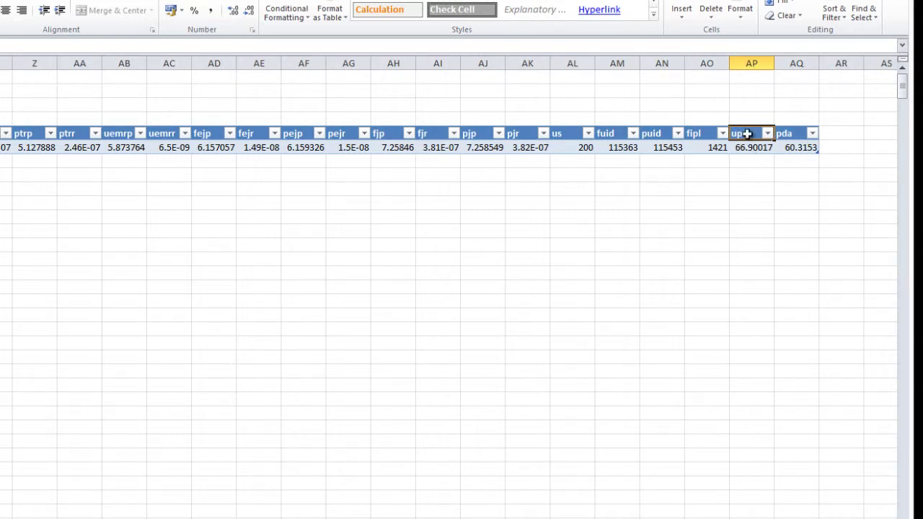
left_click(798, 133)
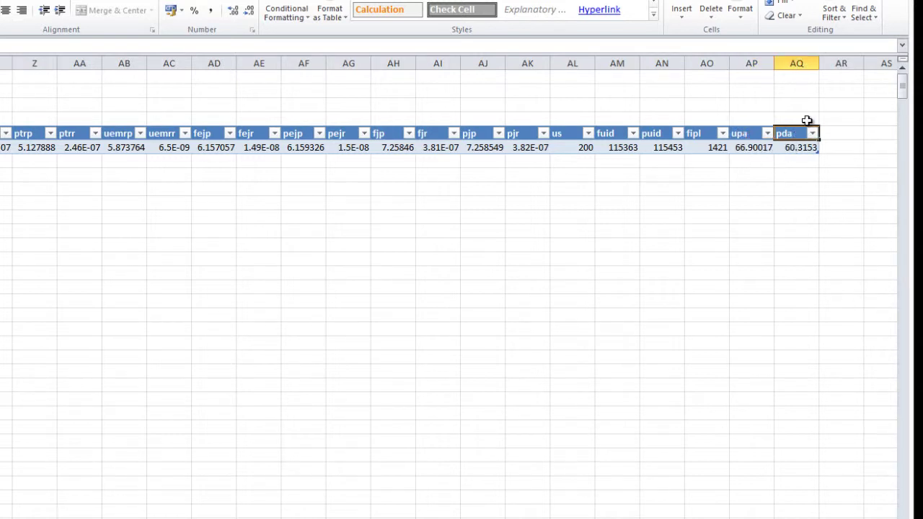
left_click(746, 133)
left_click(703, 136)
left_click(660, 133)
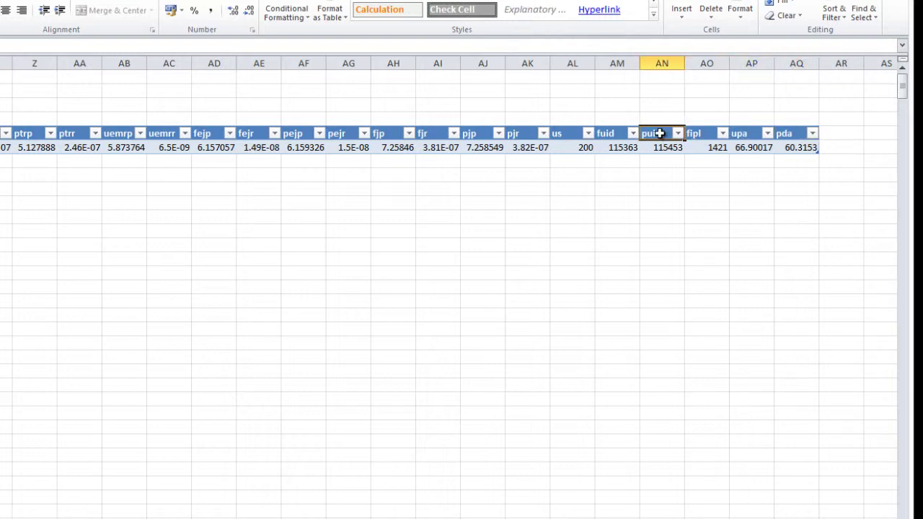
Step: Review the metric columns along the table's header row, going back from puid towards the earlier columns
key("Left")
key("Left")
key("Left")
key("Left")
key("Left")
key("Left")
key("Left")
key("Left")
key("Left")
key("Left")
key("Left")
key("Left")
key("Left")
key("Left")
key("Left")
key("Left")
key("Left")
key("Left")
key("Left")
key("Left")
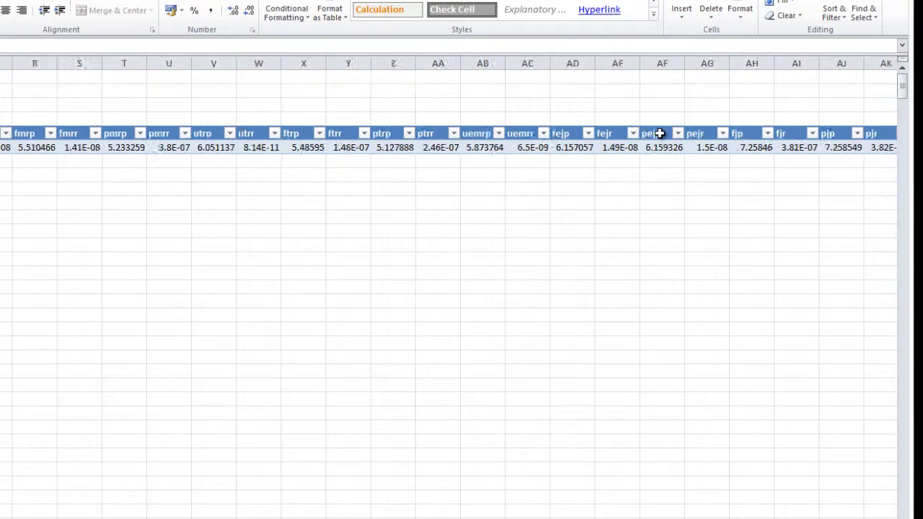
key("Right")
key("Right")
key("Right")
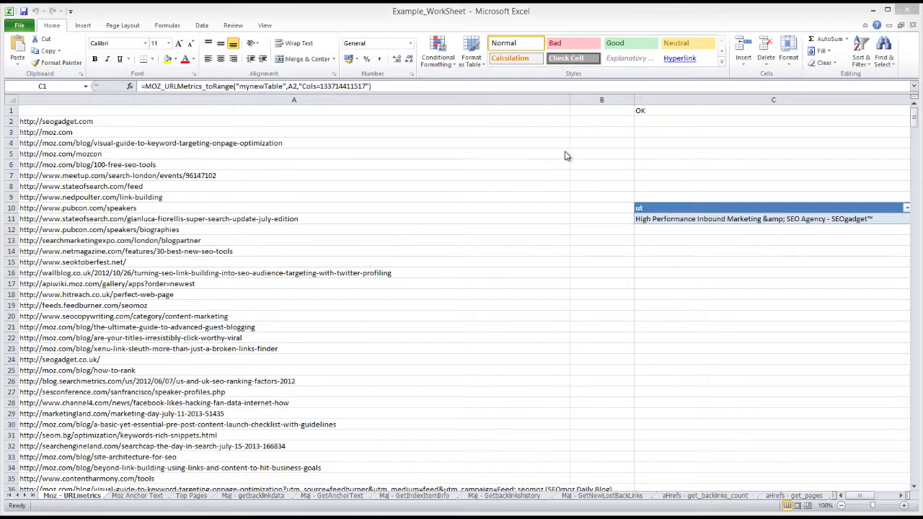
left_click(646, 111)
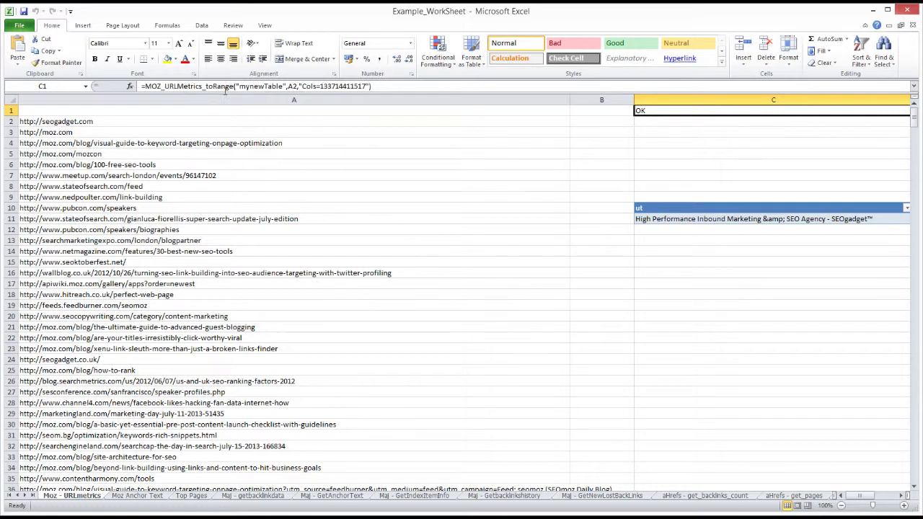
double_click(292, 86)
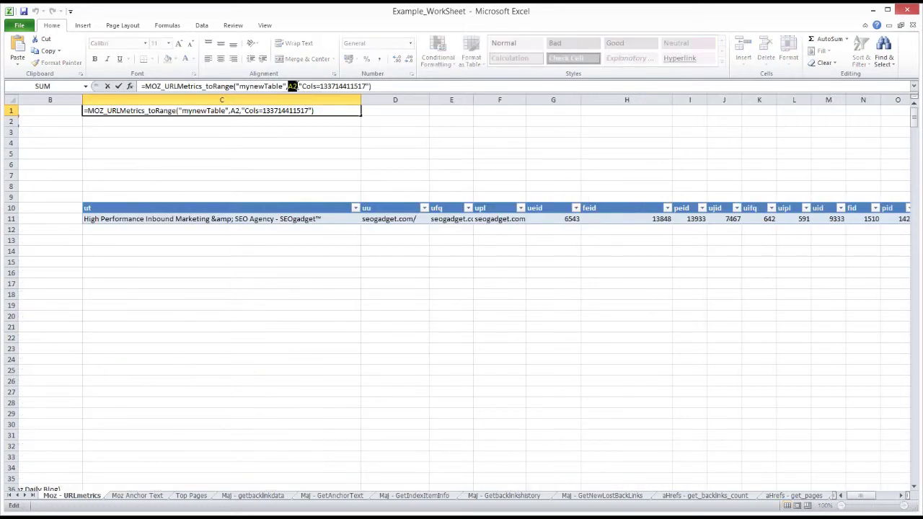
left_click(839, 495)
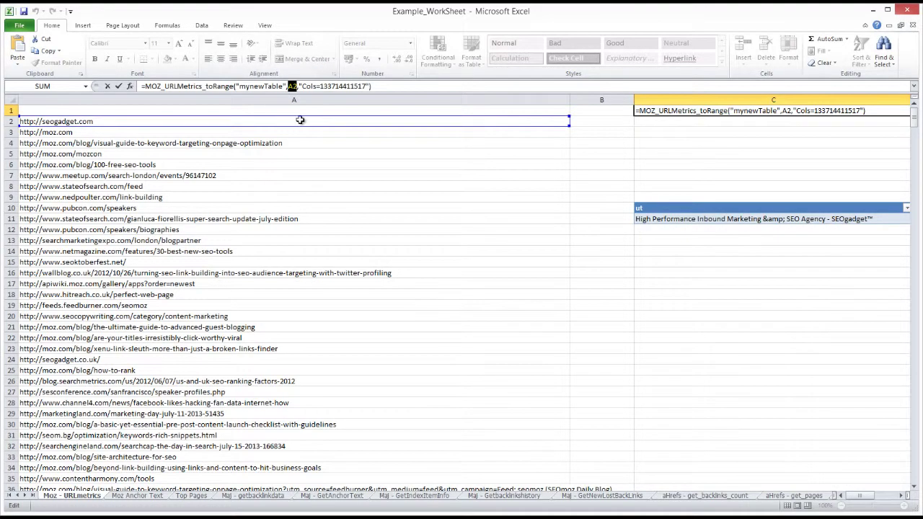
left_click_drag(298, 120, 237, 464)
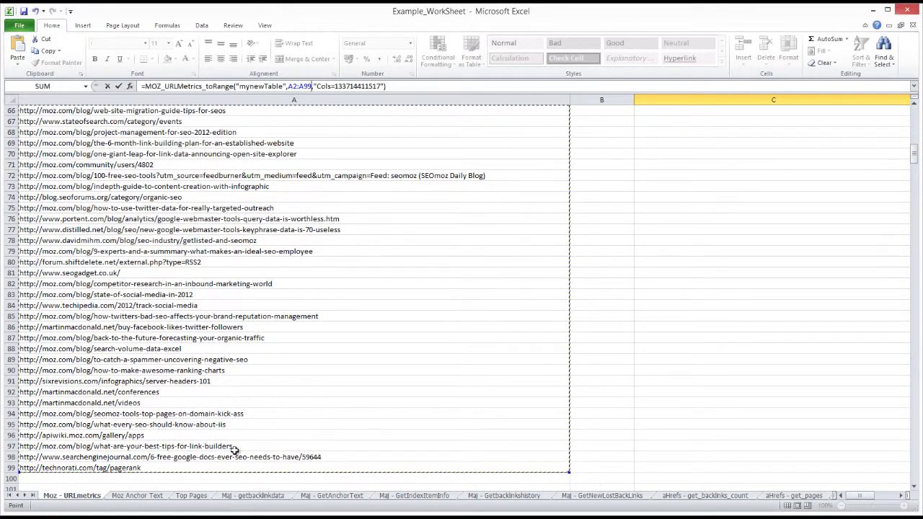
left_click(396, 86)
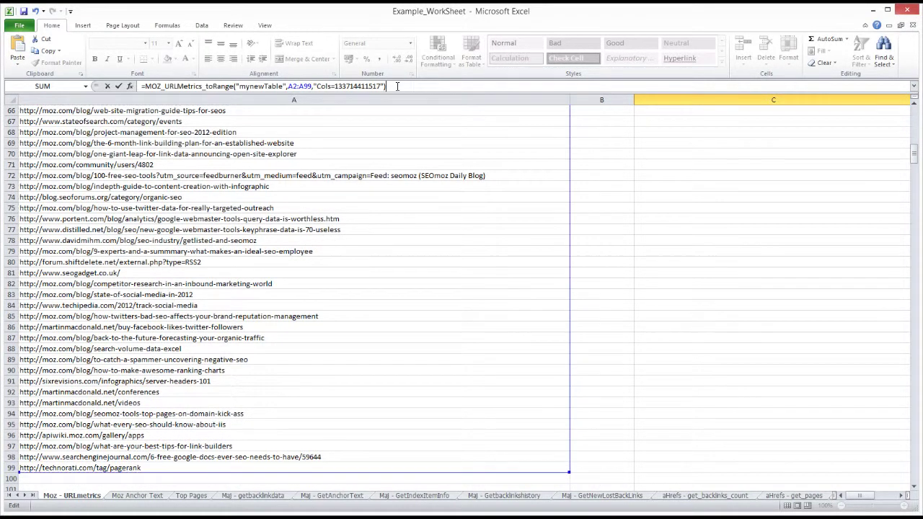
key("Return")
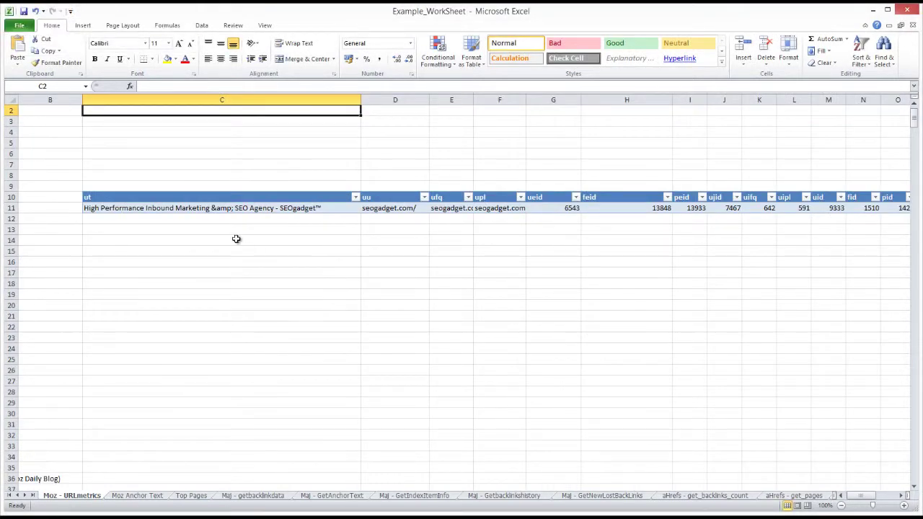
Step: Re-run the MOZ_URLMetrics_toRange formula in C1 to load metrics for all URLs in A2:A99
left_click(147, 111)
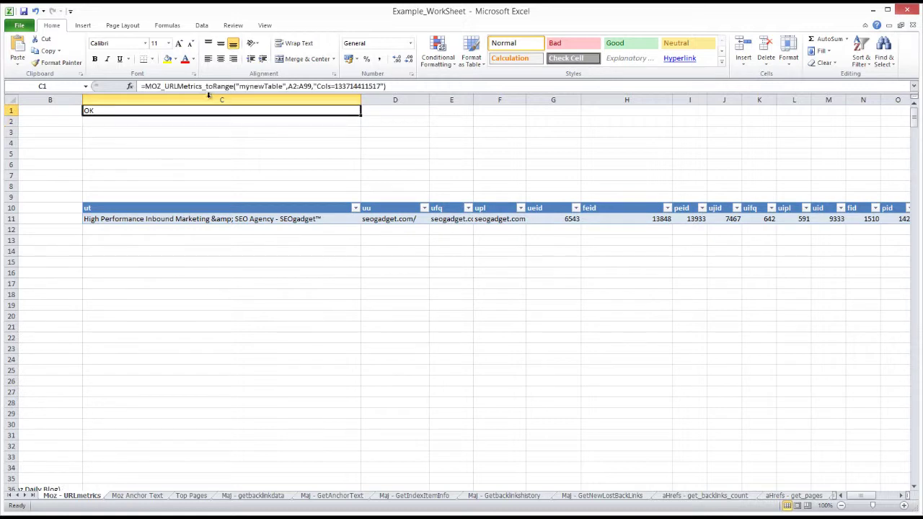
left_click(402, 86)
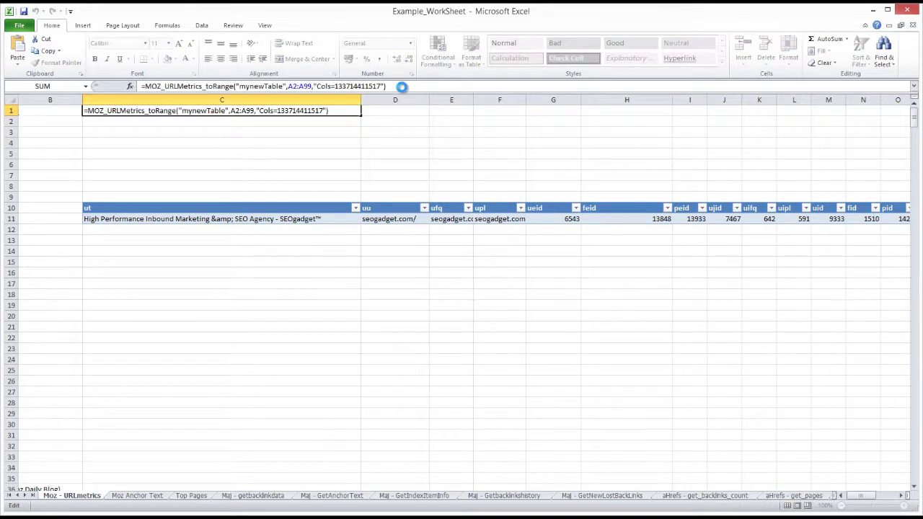
key("Return")
Step: Look through the rows of mynewTable to check the metrics returned for the listed URLs
scroll(253, 370, "down", 2)
scroll(253, 370, "down", 15)
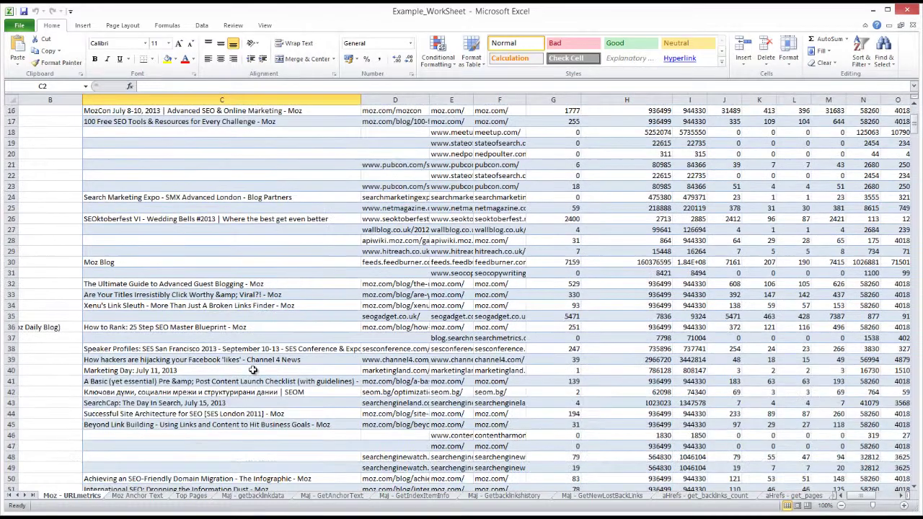
scroll(260, 374, "down", 12)
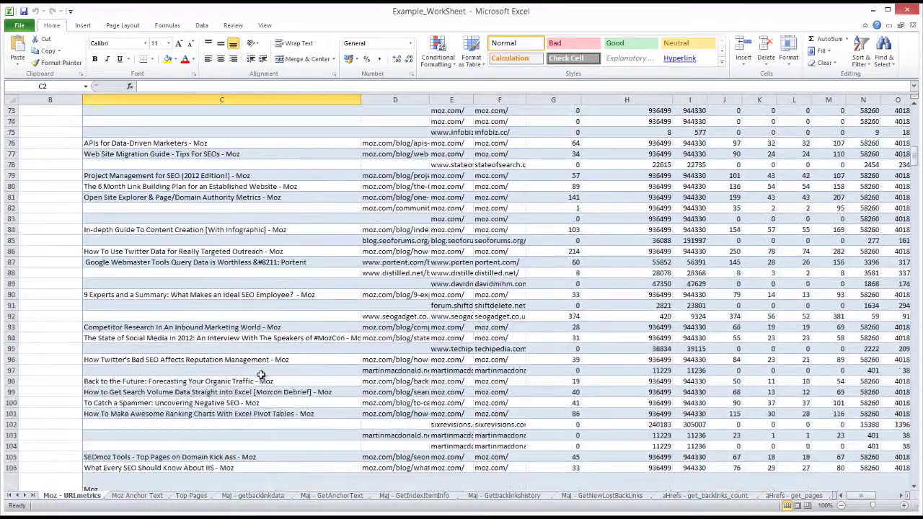
scroll(263, 376, "up", 6)
scroll(266, 378, "up", 20)
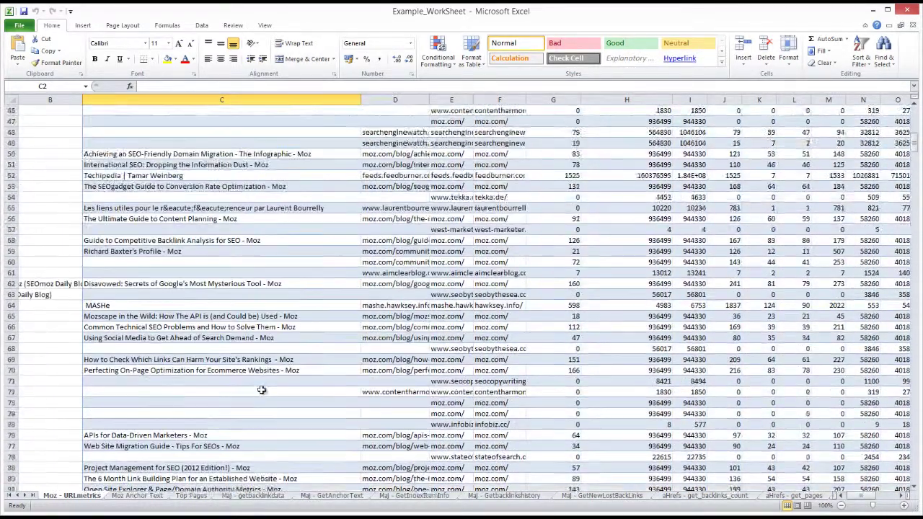